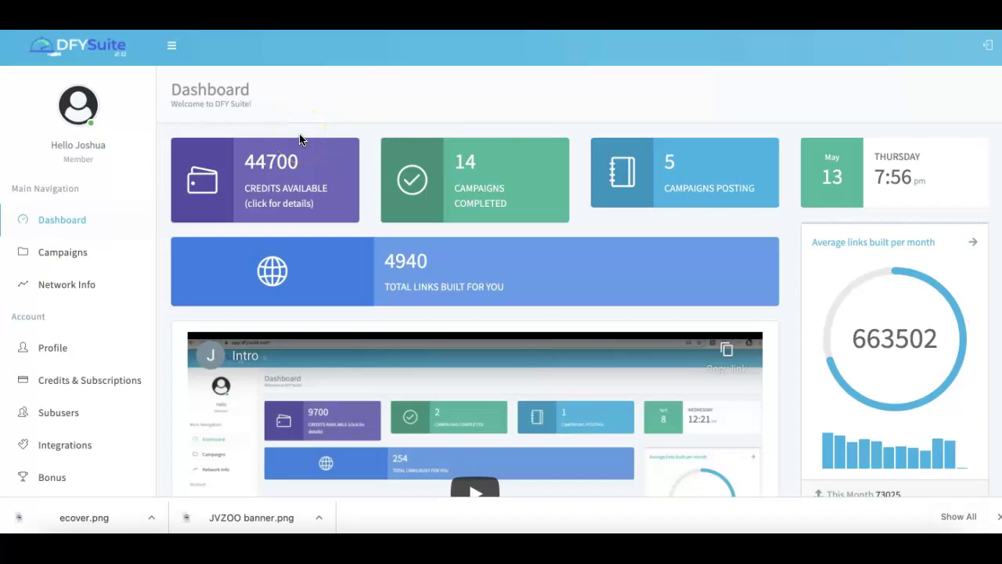
{"action": "left_click", "coordinate": [306, 125]}
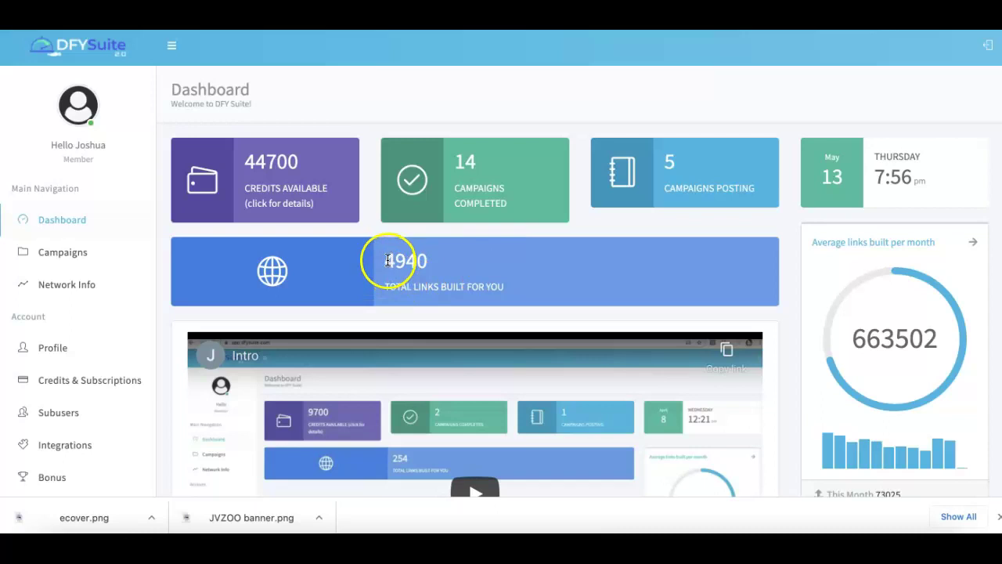
{"action": "left_click_drag", "start_coordinate": [389, 260], "coordinate": [427, 256]}
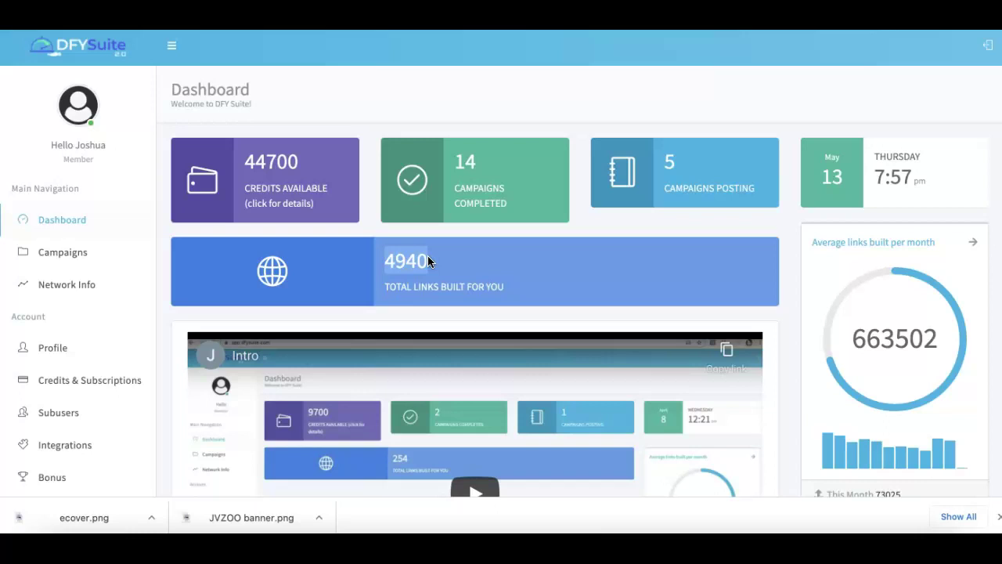
{"action": "left_click", "coordinate": [431, 261]}
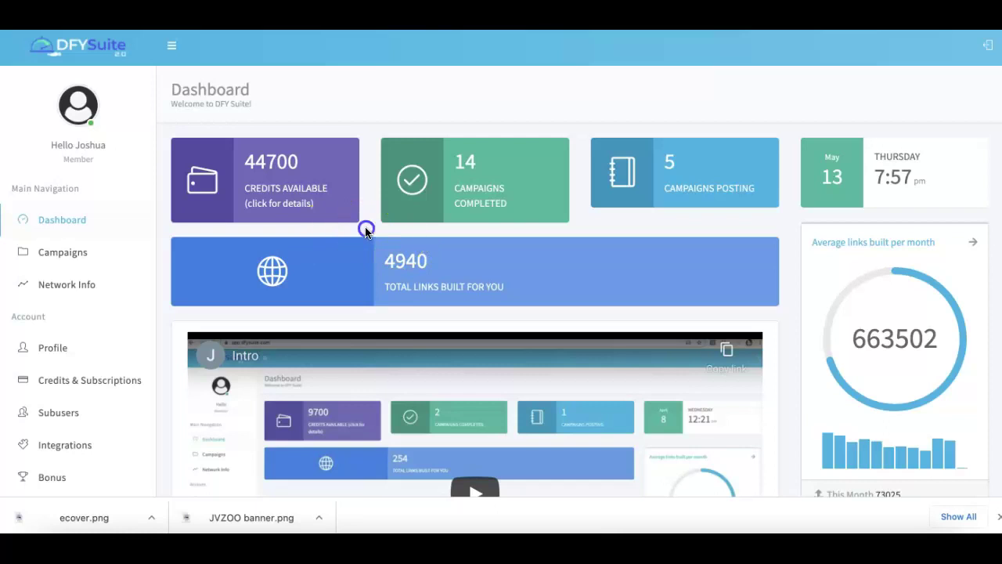
Go to the campaigns list and start creating a new campaign.
{"action": "left_click", "coordinate": [69, 258]}
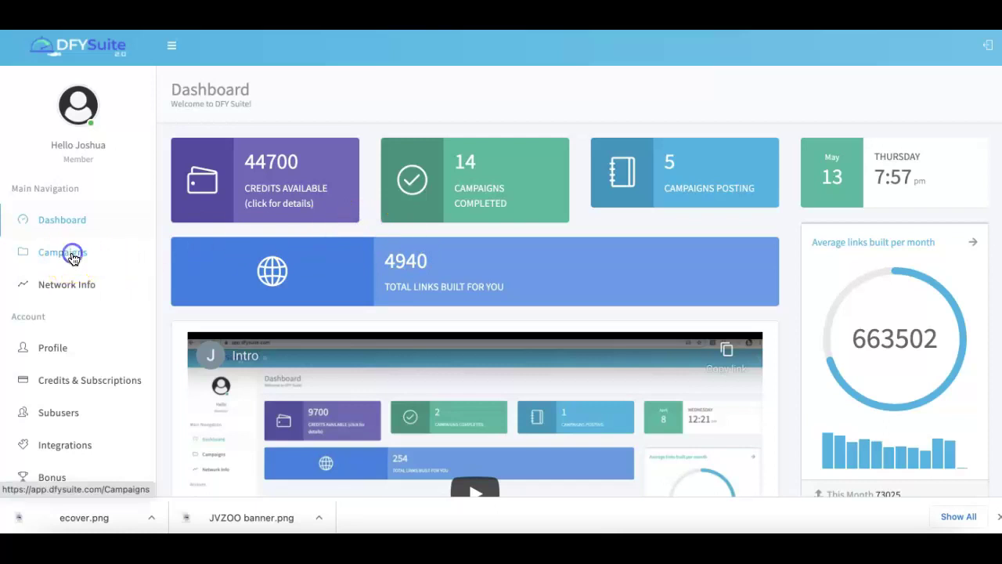
{"action": "left_click", "coordinate": [935, 97]}
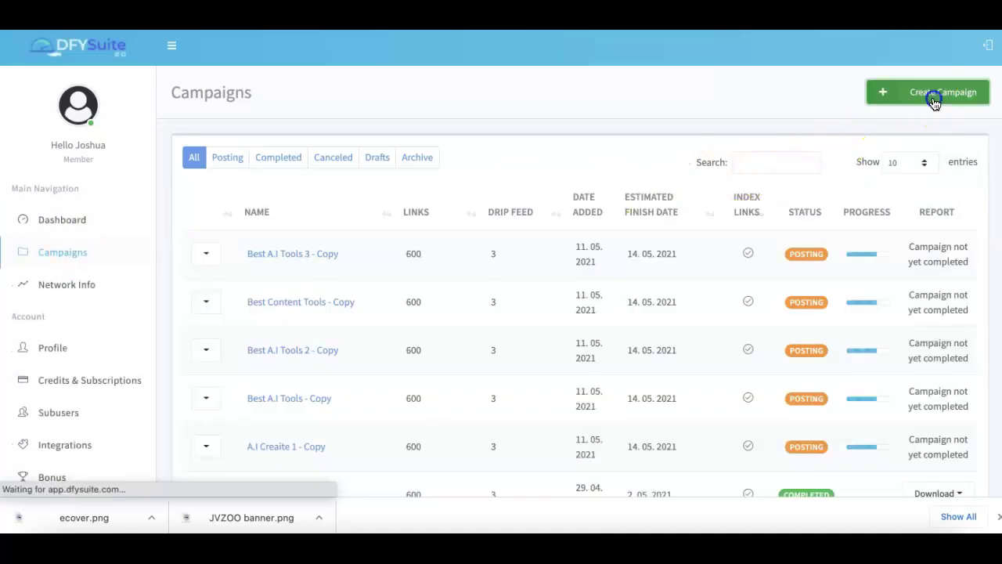
{"action": "scroll", "coordinate": [470, 149], "scroll_direction": "up", "scroll_amount": 3}
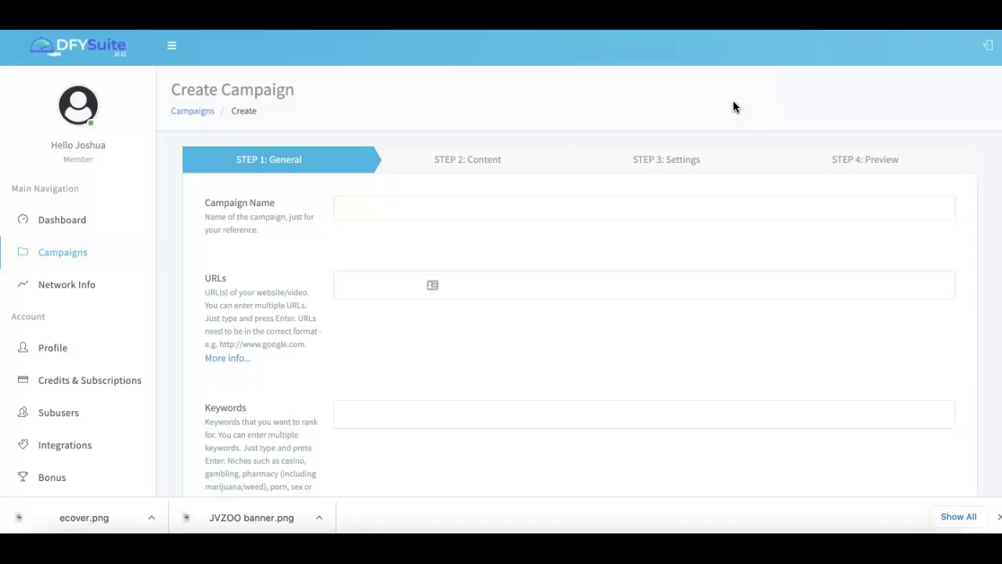
Name the new campaign "Demo Viodeo 1".
{"action": "scroll", "coordinate": [316, 180], "scroll_direction": "down", "scroll_amount": 1}
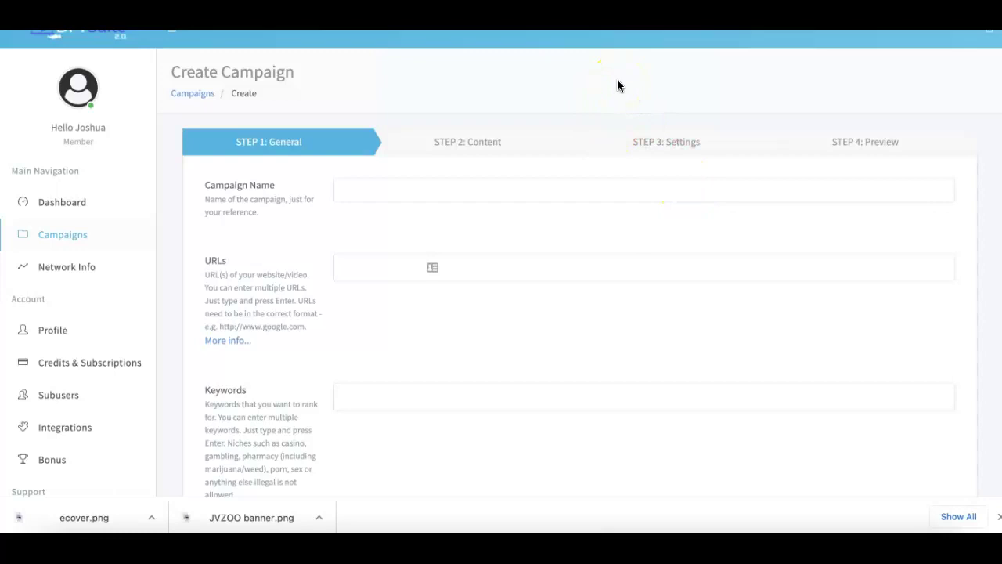
{"action": "scroll", "coordinate": [618, 81], "scroll_direction": "down", "scroll_amount": 1}
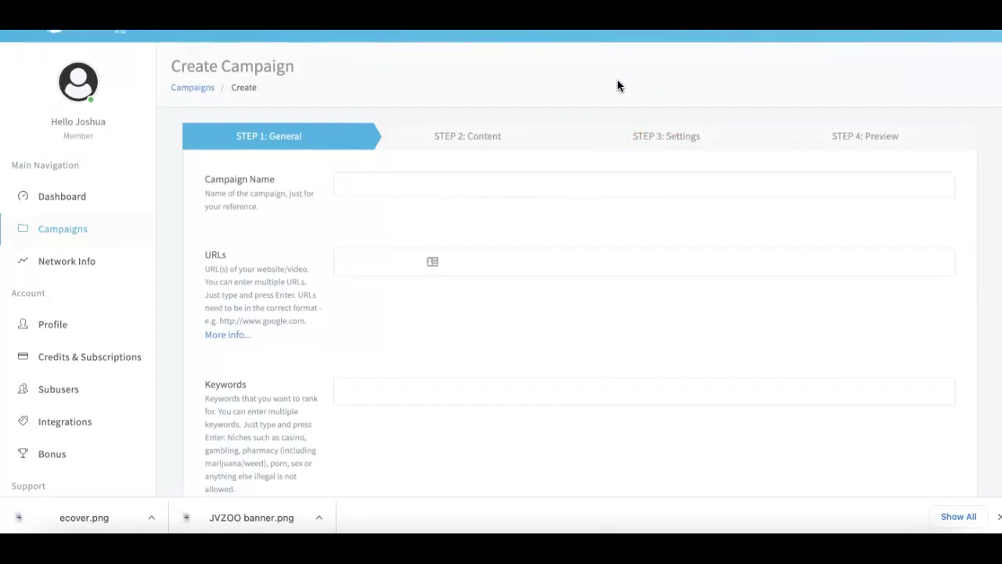
{"action": "scroll", "coordinate": [618, 82], "scroll_direction": "down", "scroll_amount": 1}
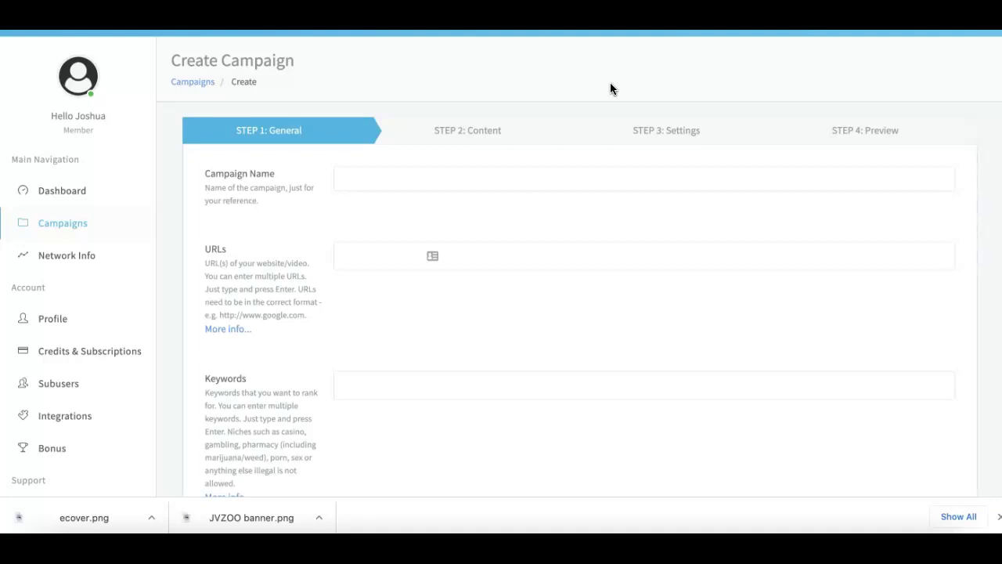
{"action": "left_click", "coordinate": [424, 184]}
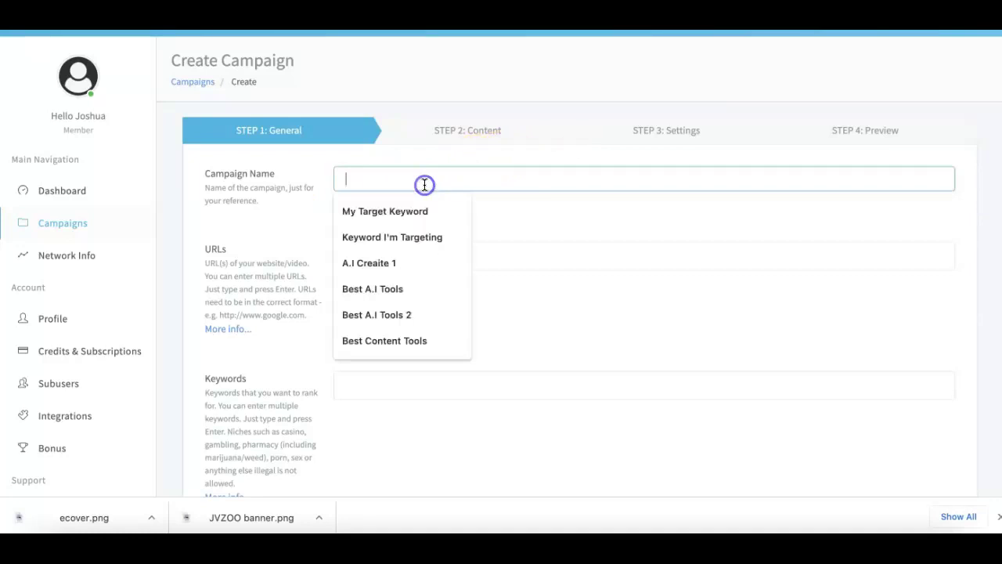
{"action": "type", "text": "Demo V"}
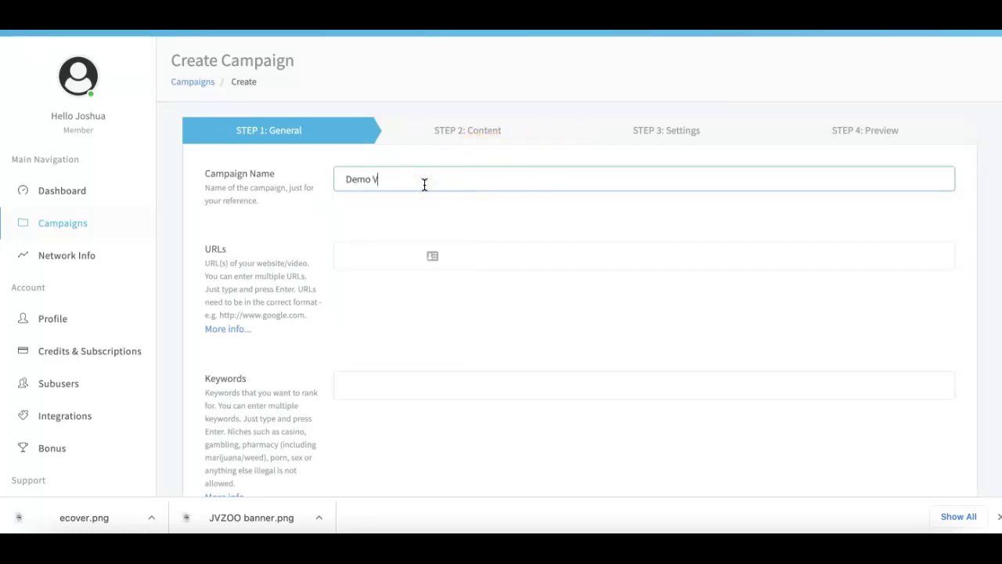
{"action": "type", "text": "iodeo 1"}
{"action": "left_click", "coordinate": [400, 272]}
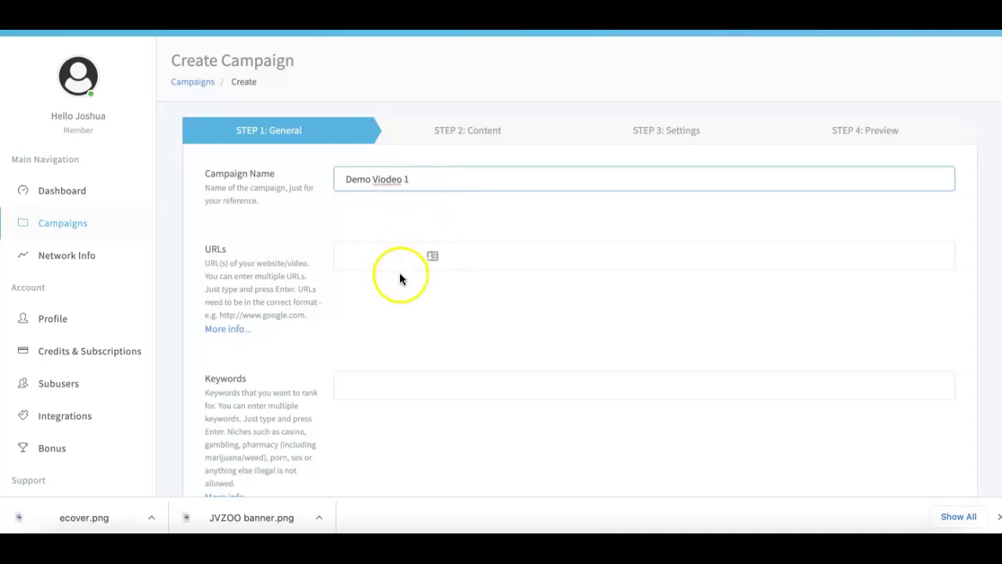
{"action": "type", "text": "https://www.youtube.com/watch?v=duKlAWMBgbs"}
{"action": "key", "text": "Return"}
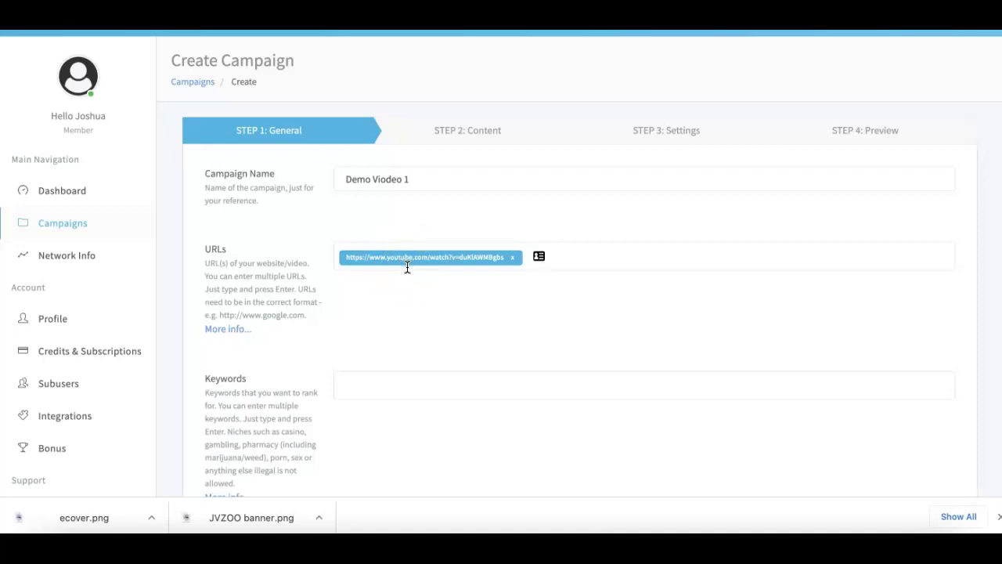
{"action": "left_click", "coordinate": [418, 256]}
{"action": "left_click_drag", "start_coordinate": [557, 253], "coordinate": [464, 267]}
{"action": "scroll", "coordinate": [463, 266], "scroll_direction": "down", "scroll_amount": 1}
Add the campaign keyword "how to get high quality links" and continue to the Content step.
{"action": "left_click", "coordinate": [364, 338]}
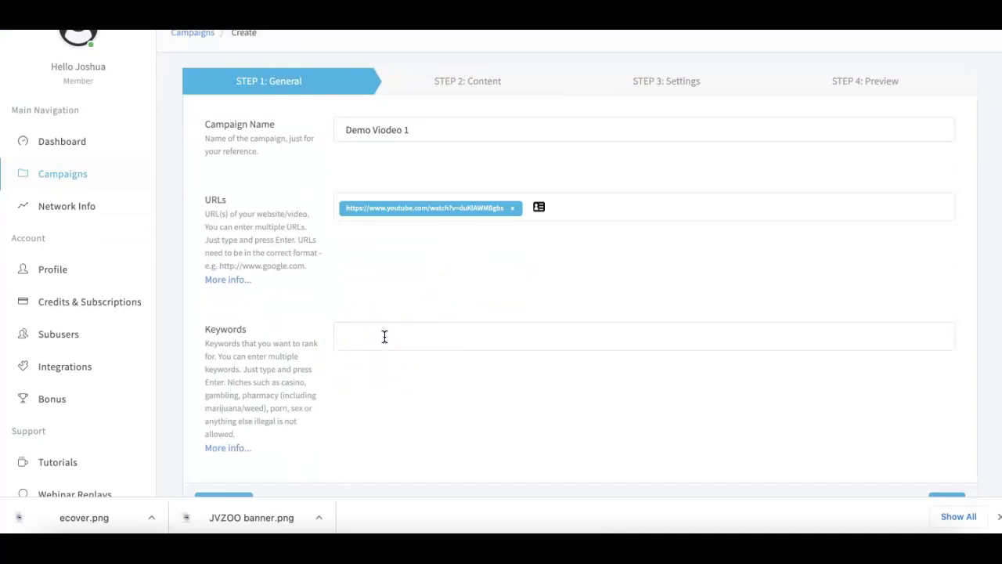
{"action": "left_click", "coordinate": [384, 337]}
{"action": "type", "text": "how to "}
{"action": "type", "text": "get high quali"}
{"action": "type", "text": "ty looks"}
{"action": "key", "text": "BackSpace"}
{"action": "key", "text": "BackSpace"}
{"action": "key", "text": "BackSpace"}
{"action": "type", "text": "ni"}
{"action": "key", "text": "BackSpace"}
{"action": "key", "text": "BackSpace"}
{"action": "type", "text": "inks"}
{"action": "key", "text": "Return"}
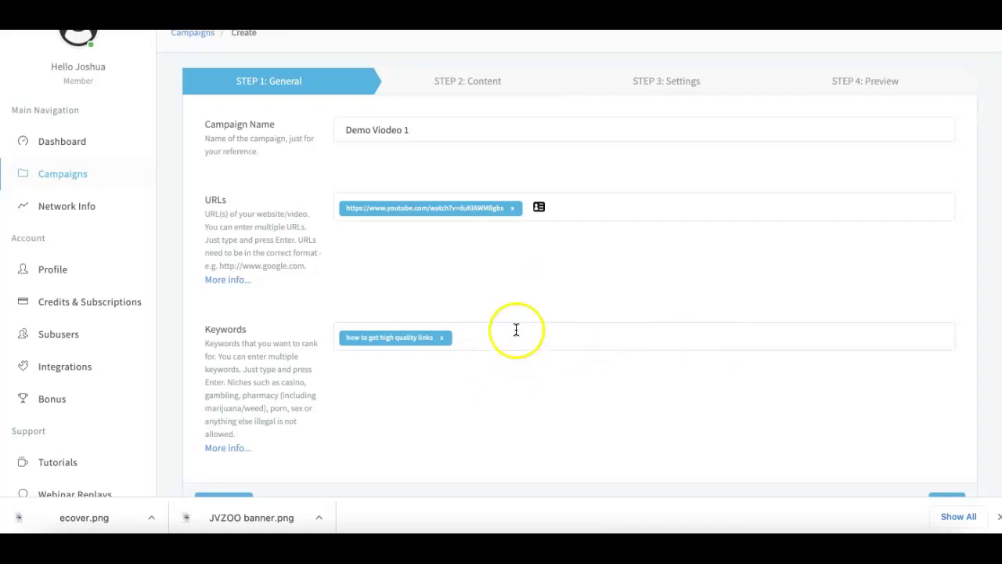
{"action": "scroll", "coordinate": [515, 337], "scroll_direction": "down", "scroll_amount": 1}
{"action": "left_click", "coordinate": [947, 471]}
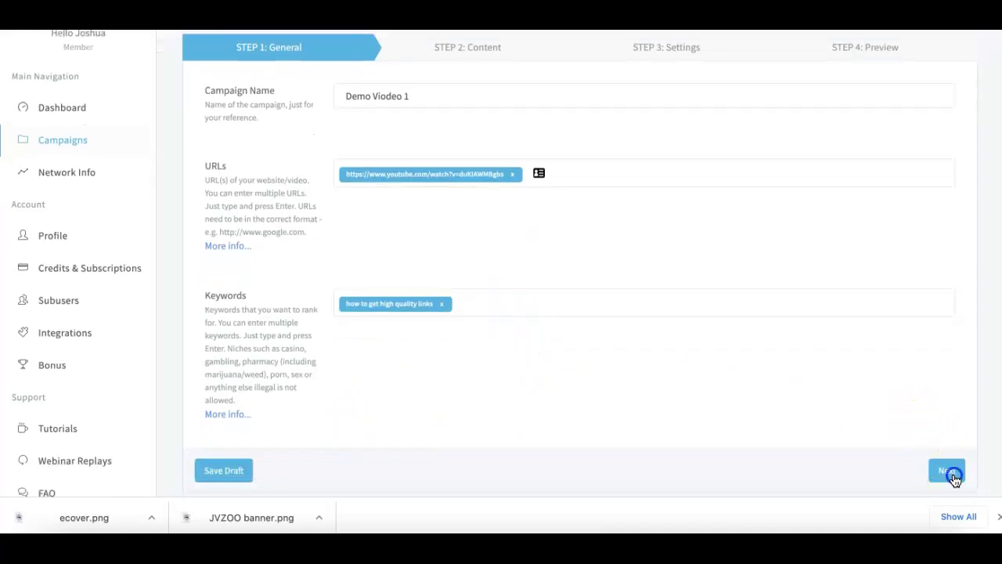
Review the language options for the automatically generated content and keep English selected.
{"action": "scroll", "coordinate": [535, 286], "scroll_direction": "up", "scroll_amount": 3}
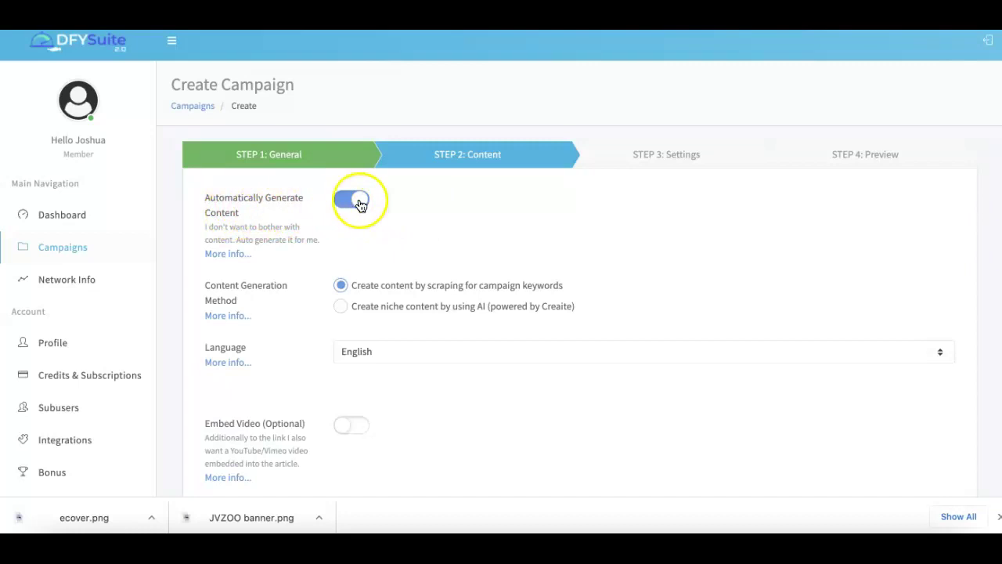
{"action": "scroll", "coordinate": [370, 206], "scroll_direction": "down", "scroll_amount": 1}
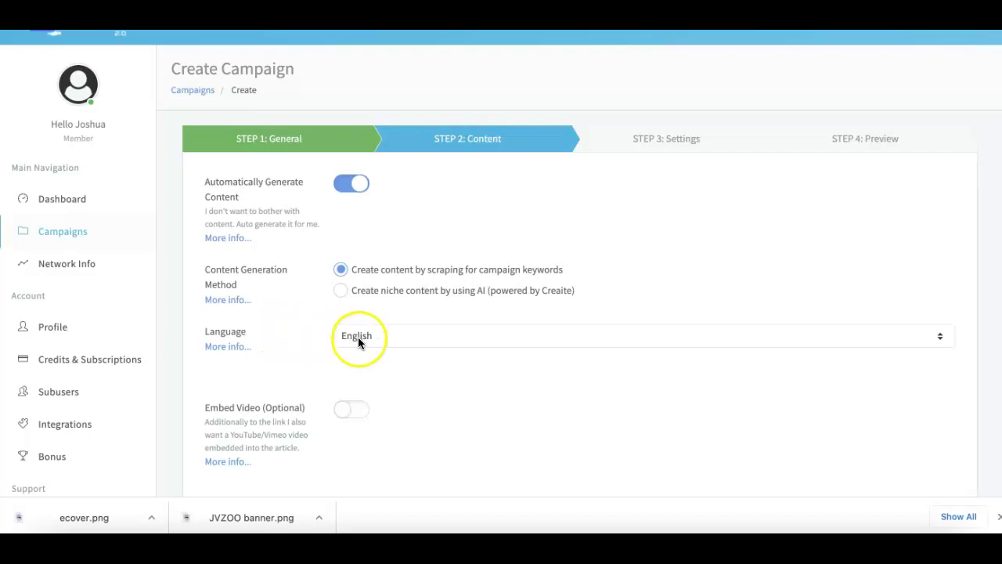
{"action": "left_click", "coordinate": [407, 335]}
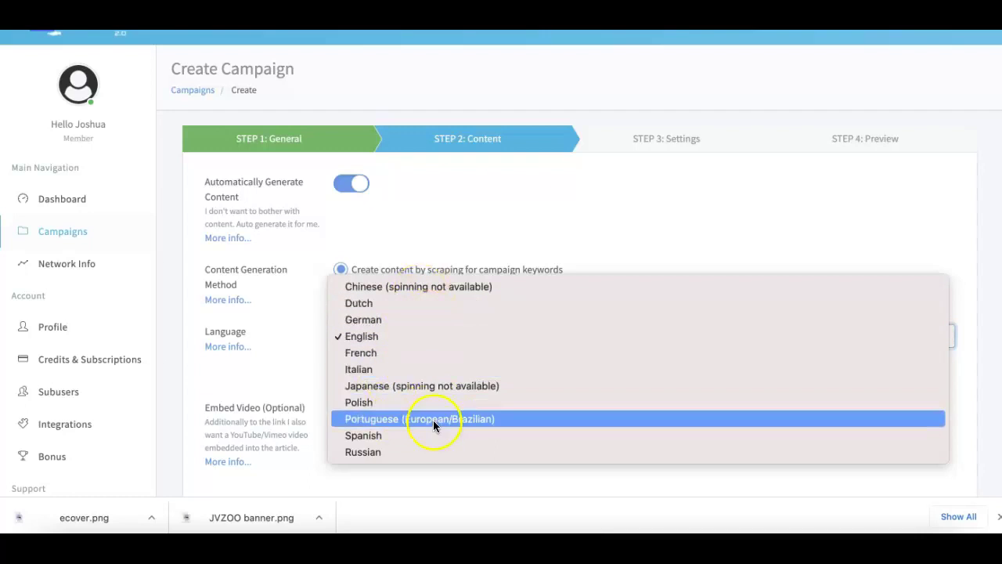
{"action": "left_click", "coordinate": [377, 335]}
{"action": "scroll", "coordinate": [334, 325], "scroll_direction": "down", "scroll_amount": 1}
{"action": "scroll", "coordinate": [334, 325], "scroll_direction": "down", "scroll_amount": 1}
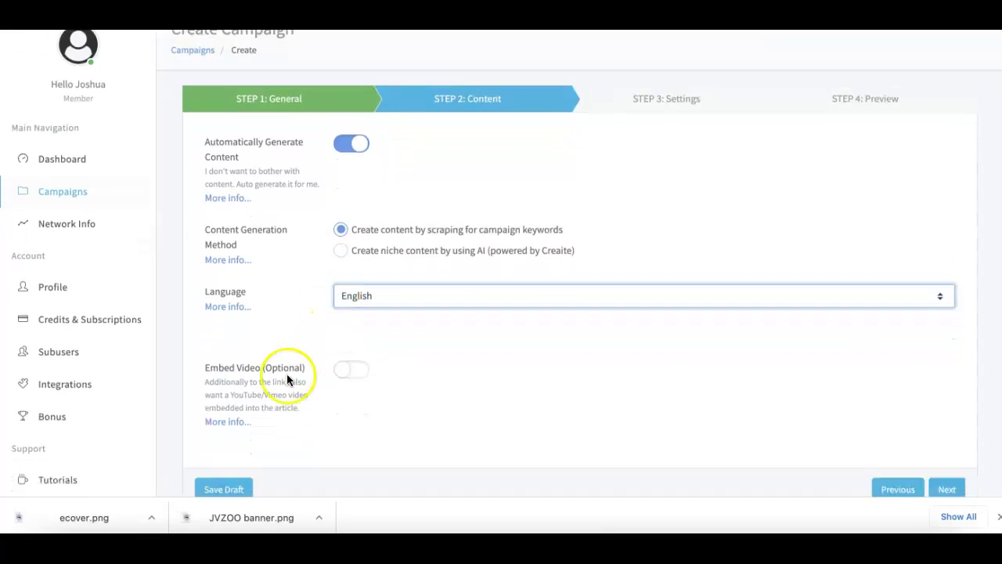
{"action": "left_click", "coordinate": [356, 371]}
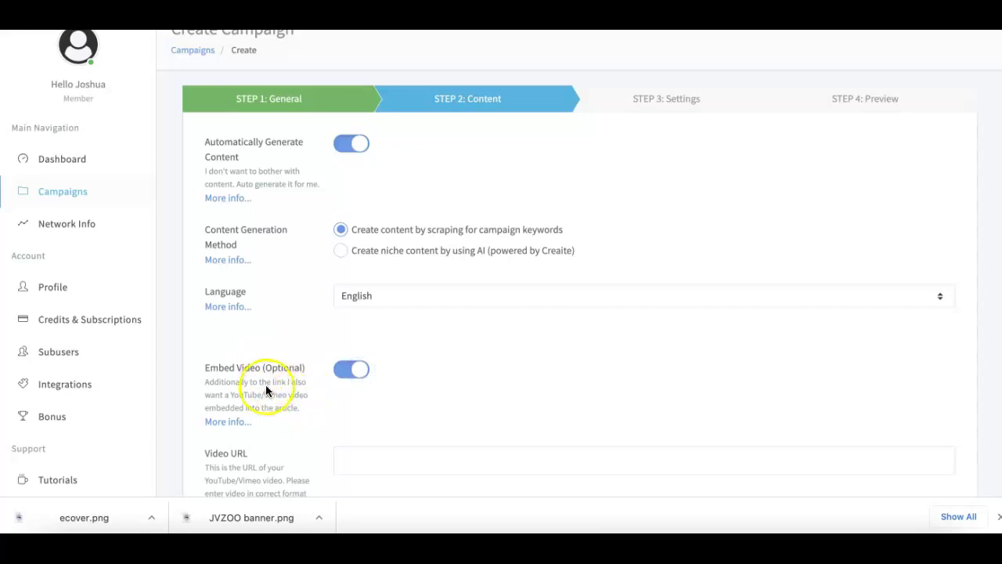
{"action": "scroll", "coordinate": [264, 383], "scroll_direction": "down", "scroll_amount": 3}
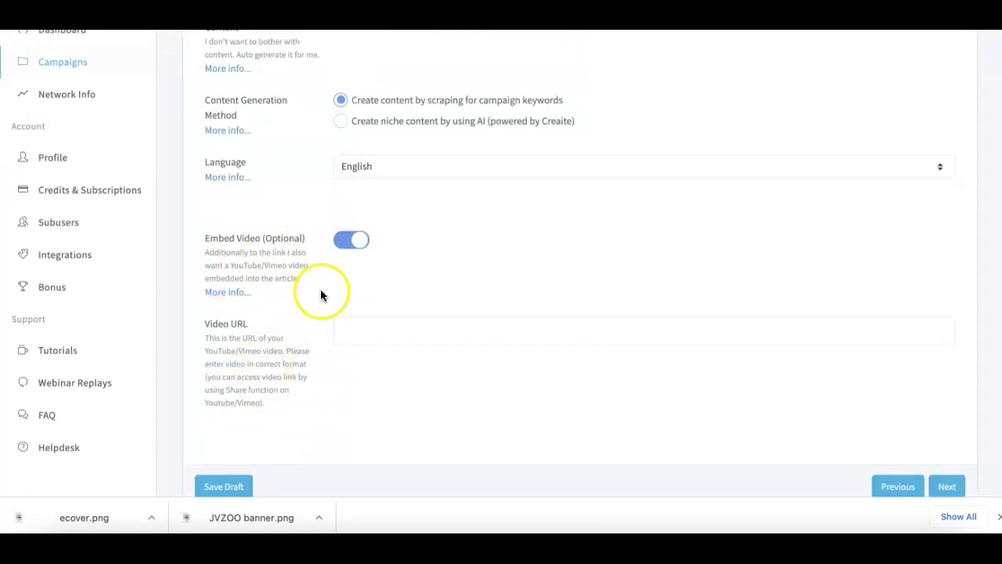
{"action": "left_click", "coordinate": [380, 330]}
{"action": "type", "text": "https://www.youtube.com/watch?v=duKlAWMBgbs"}
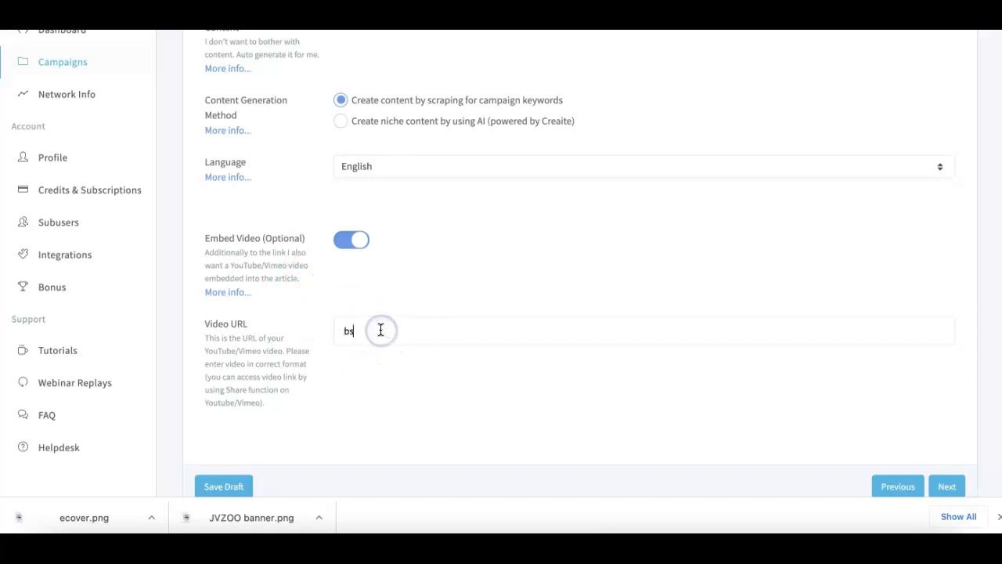
{"action": "key", "text": "Return"}
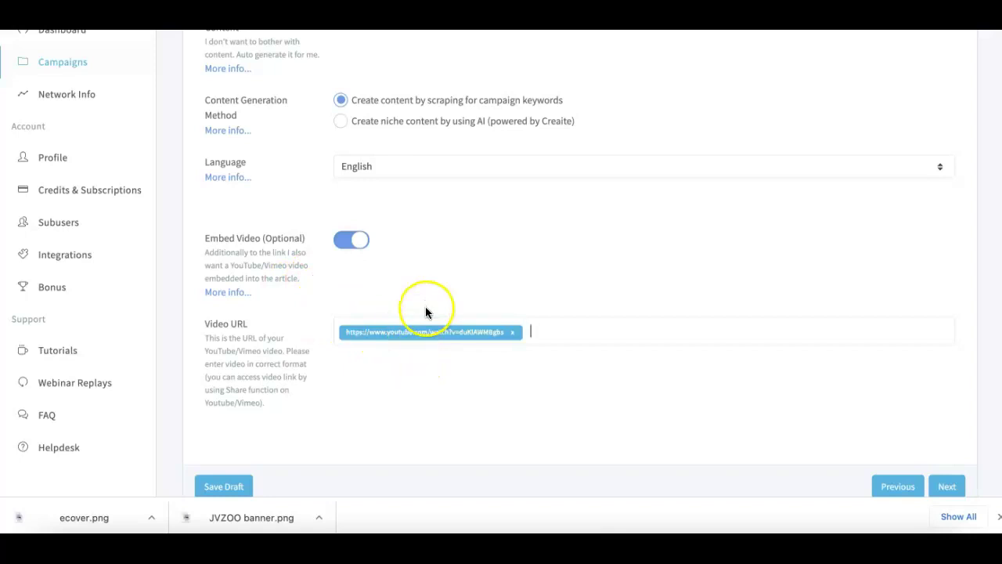
{"action": "scroll", "coordinate": [408, 258], "scroll_direction": "up", "scroll_amount": 3}
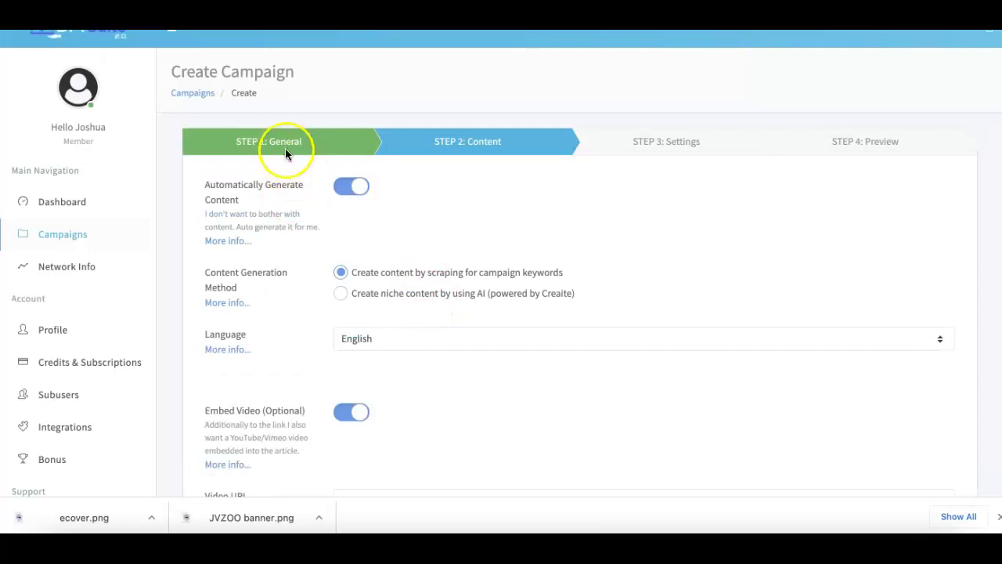
{"action": "scroll", "coordinate": [372, 252], "scroll_direction": "down", "scroll_amount": 3}
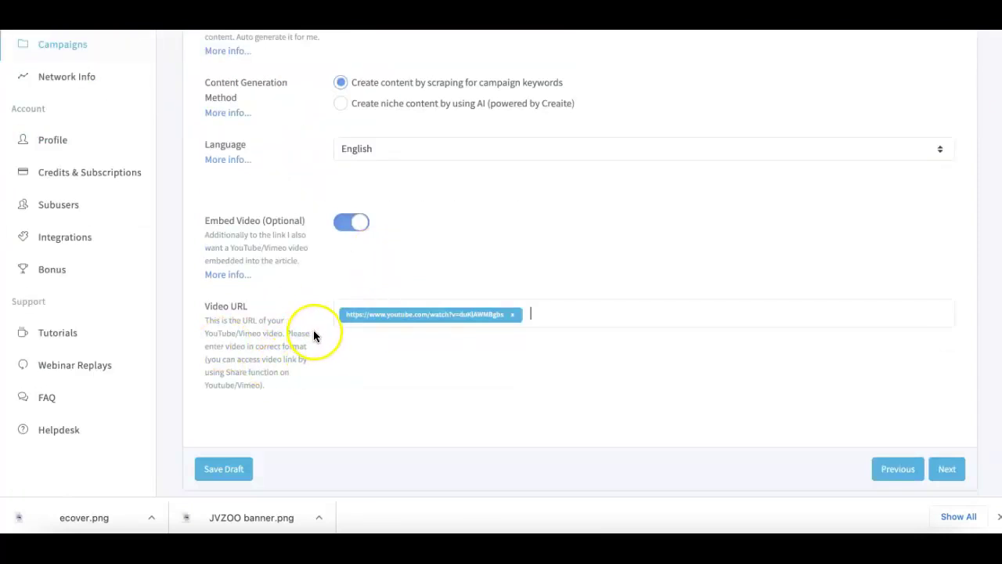
{"action": "left_click", "coordinate": [946, 468]}
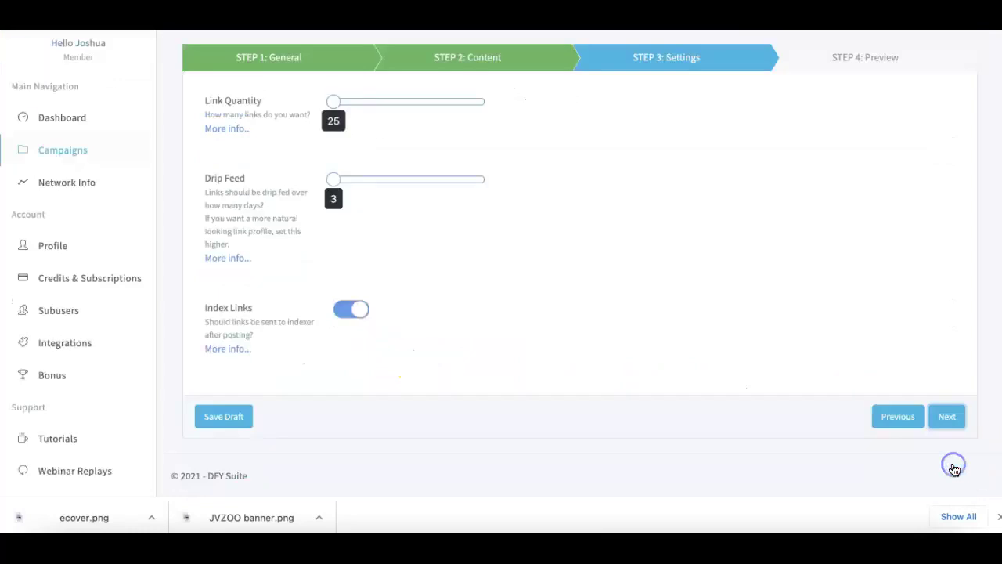
Set the link quantity to 600 and keep the drip feed at 3 days.
{"action": "scroll", "coordinate": [577, 259], "scroll_direction": "up", "scroll_amount": 2}
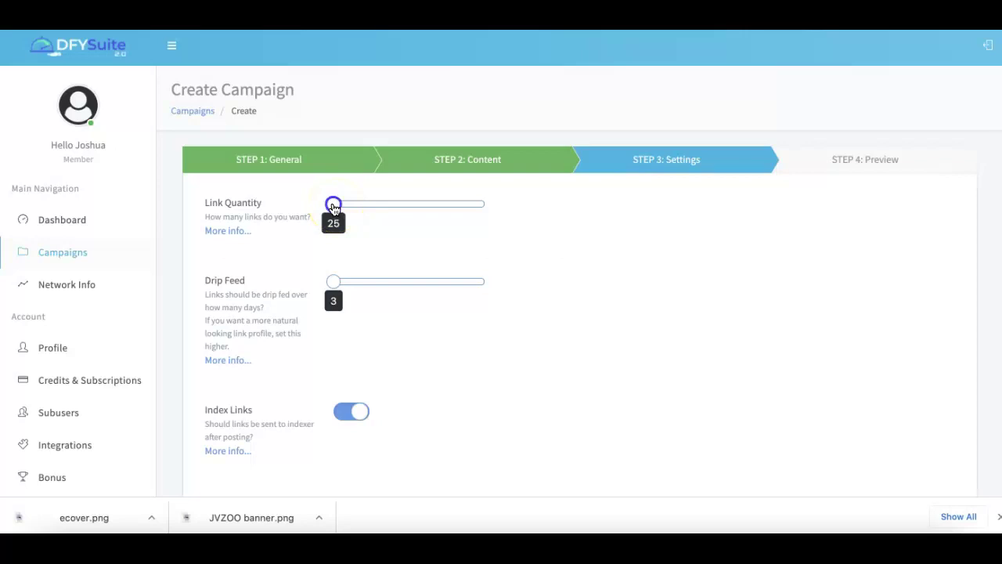
{"action": "left_click_drag", "start_coordinate": [333, 206], "coordinate": [485, 200]}
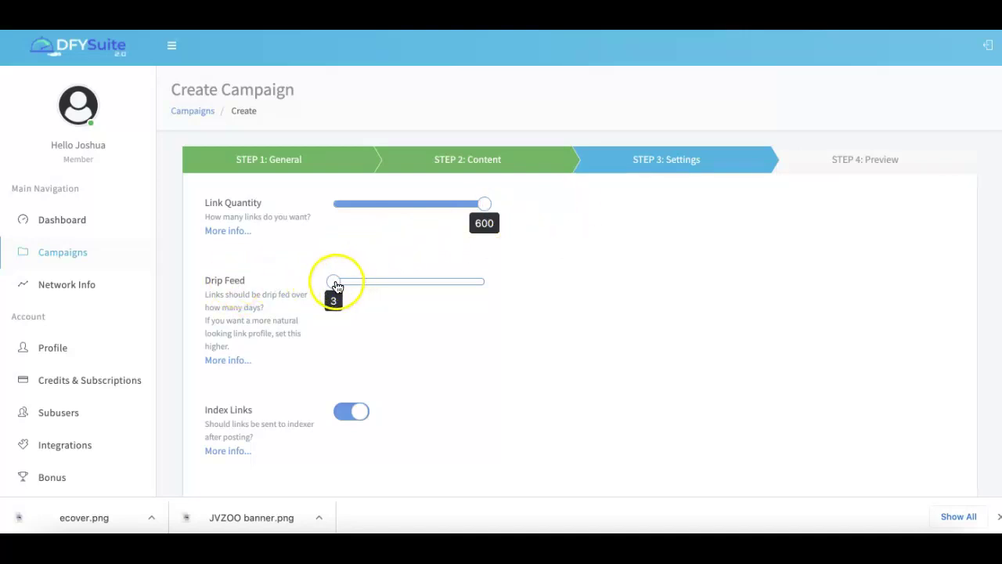
{"action": "mouse_move", "coordinate": [334, 285]}
{"action": "left_mouse_down"}
{"action": "mouse_move", "coordinate": [532, 277]}
{"action": "mouse_move", "coordinate": [322, 287]}
{"action": "left_mouse_up"}
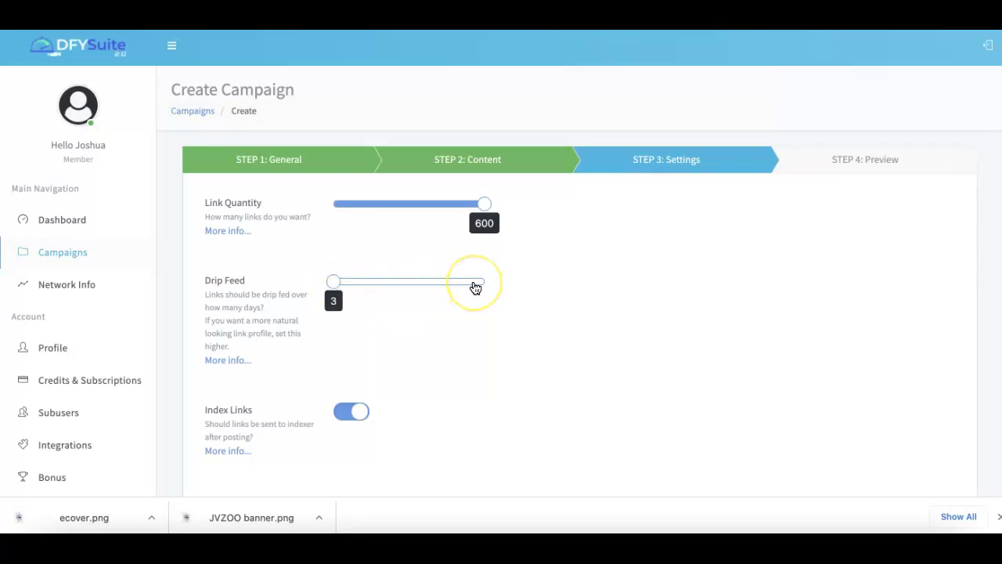
{"action": "left_click_drag", "start_coordinate": [365, 287], "coordinate": [342, 296]}
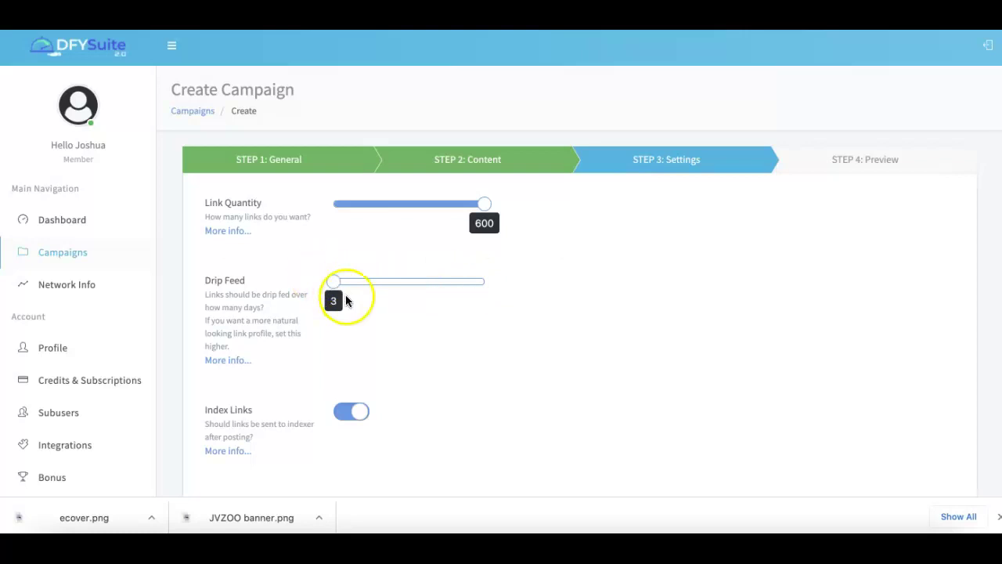
Leave link indexing enabled, continue to the Preview step and review the campaign summary.
{"action": "scroll", "coordinate": [380, 290], "scroll_direction": "down", "scroll_amount": 1}
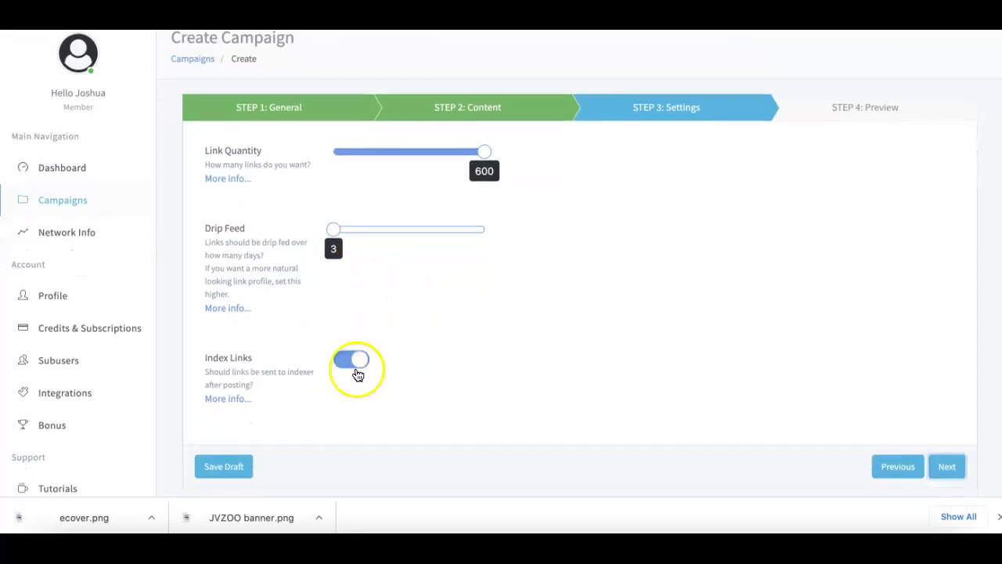
{"action": "left_click", "coordinate": [265, 358]}
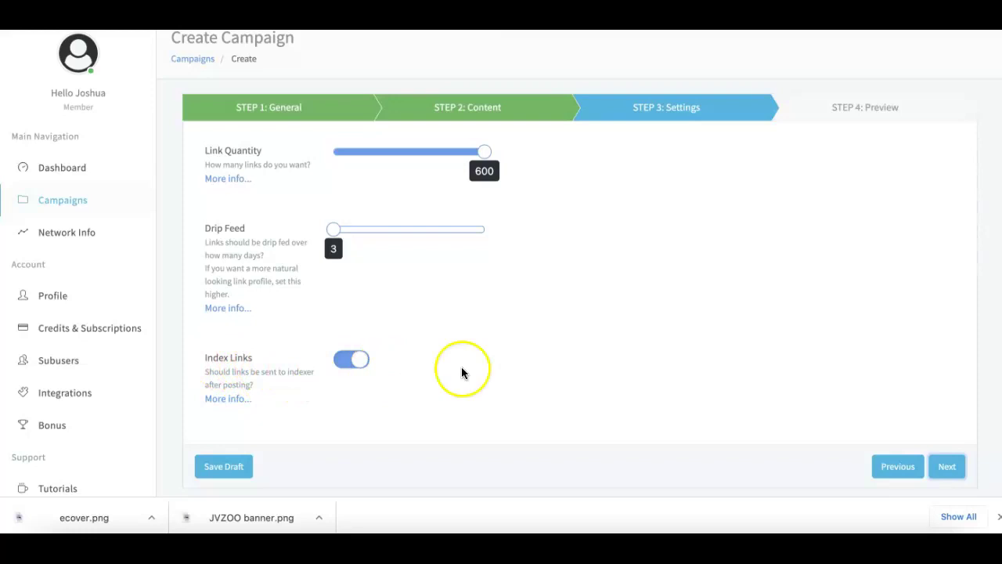
{"action": "left_click", "coordinate": [951, 467]}
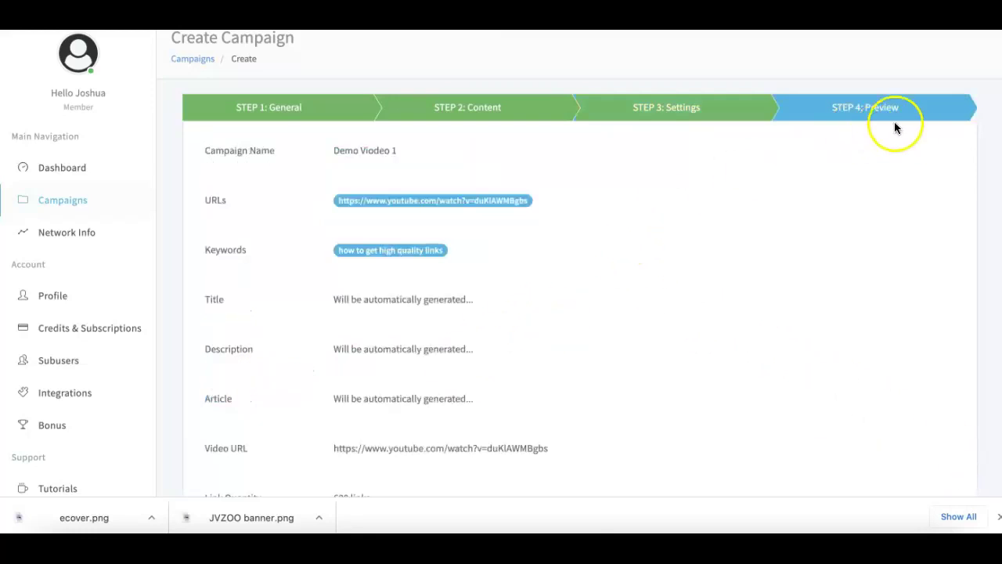
{"action": "scroll", "coordinate": [451, 193], "scroll_direction": "down", "scroll_amount": 3}
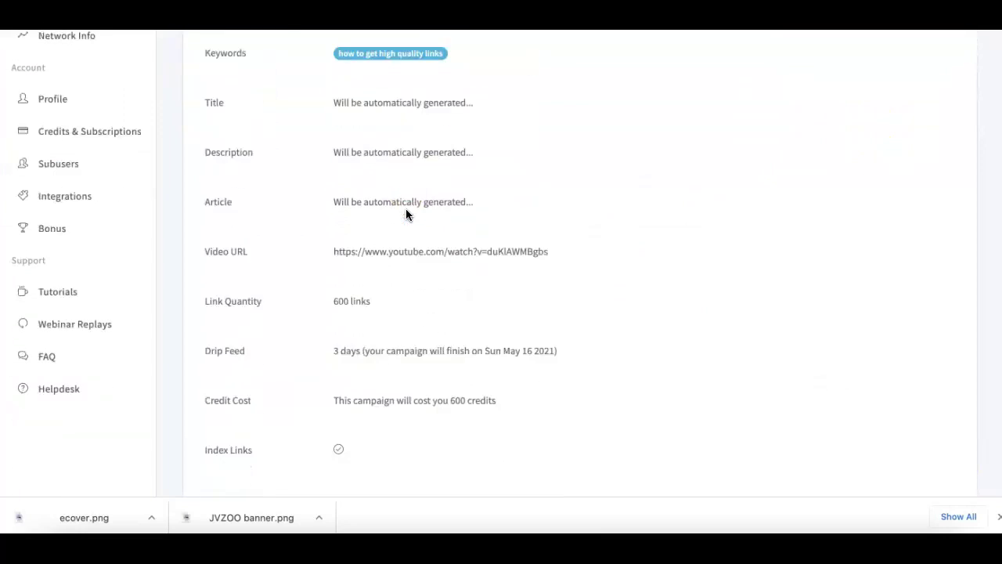
Finish reviewing the campaign summary and create the campaign.
{"action": "scroll", "coordinate": [420, 201], "scroll_direction": "down", "scroll_amount": 2}
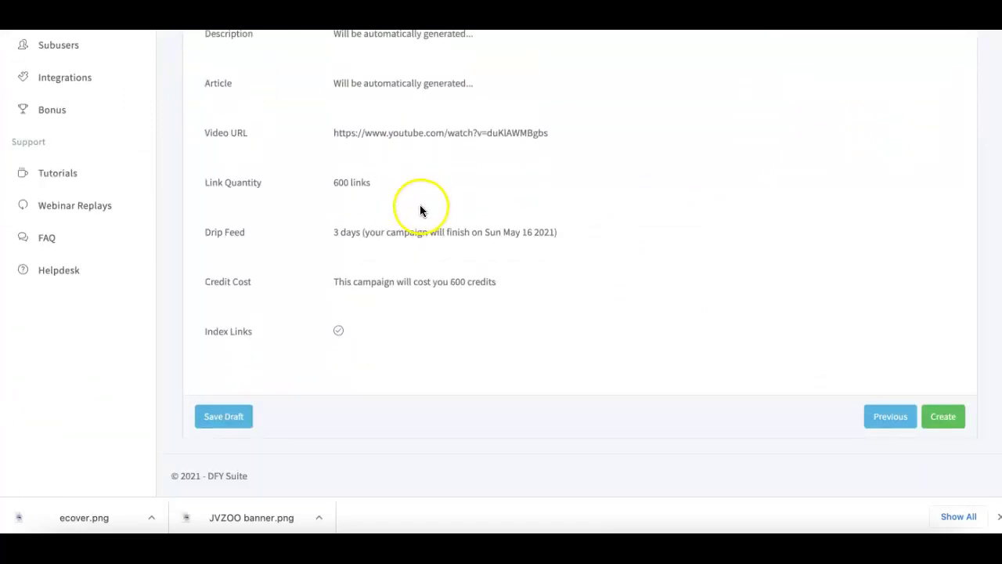
{"action": "left_click", "coordinate": [944, 419]}
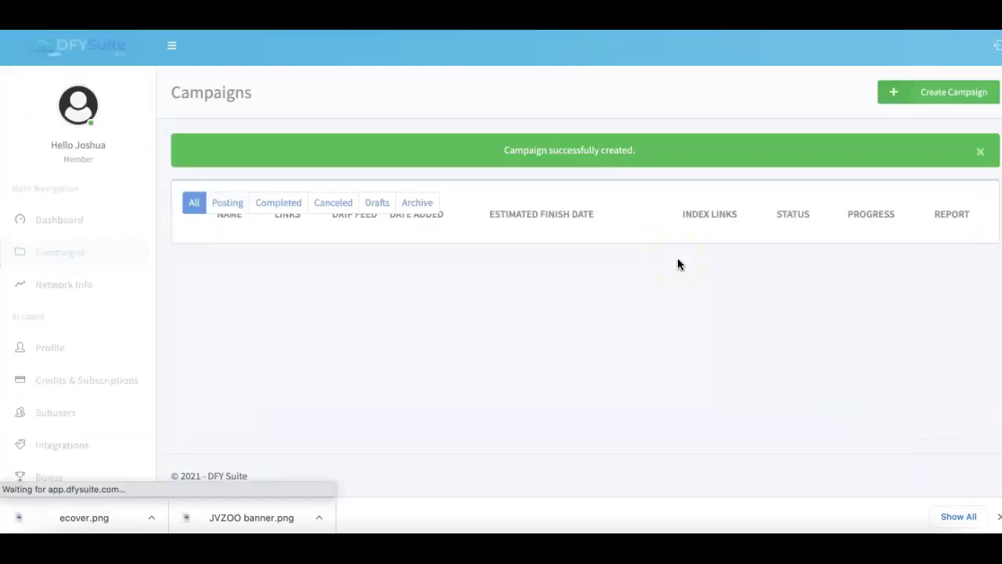
{"action": "left_click", "coordinate": [660, 264]}
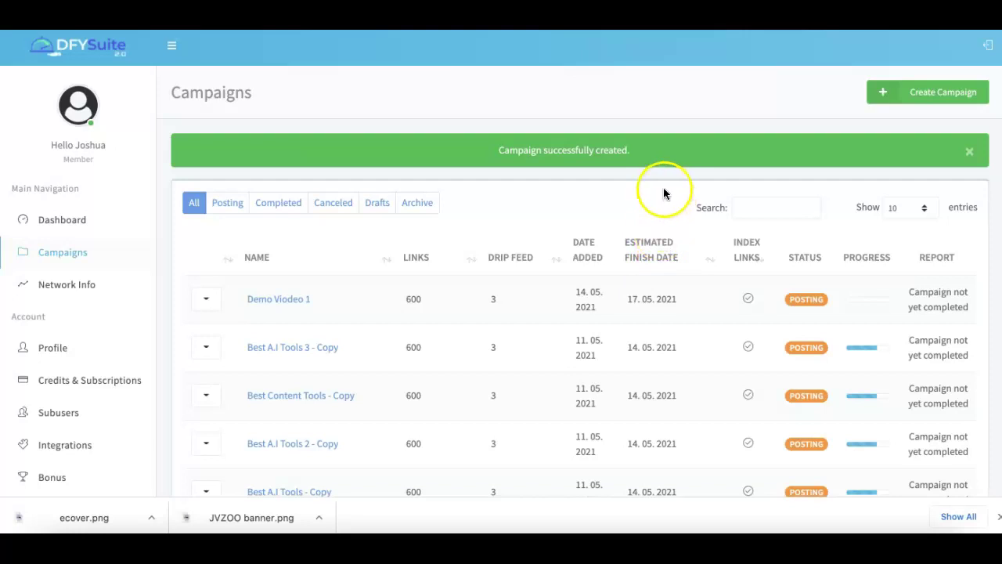
Review the statuses and progress in the campaigns list, and check the report download formats offered for the A.I playlist 2 campaign.
{"action": "scroll", "coordinate": [802, 274], "scroll_direction": "down", "scroll_amount": 1}
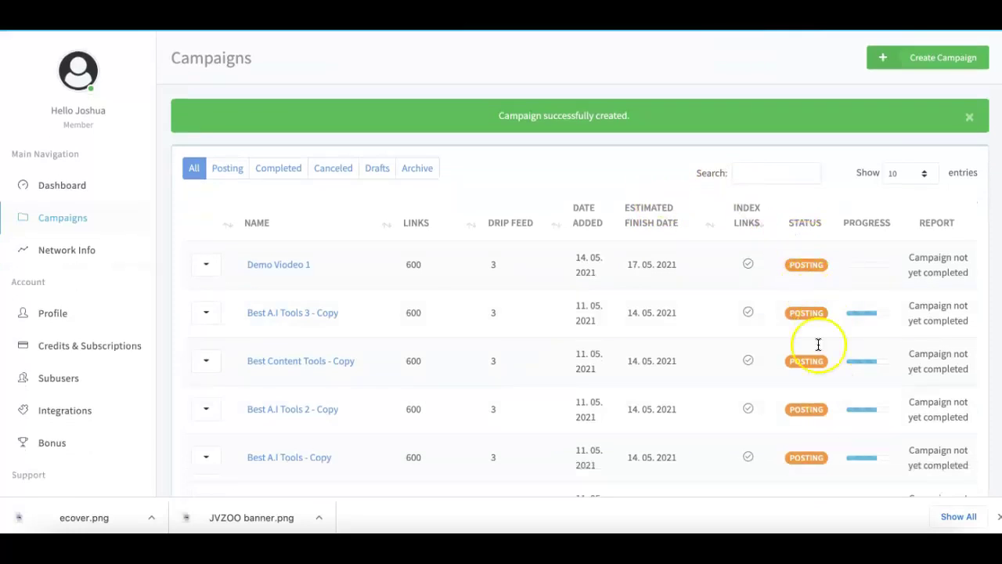
{"action": "scroll", "coordinate": [438, 177], "scroll_direction": "up", "scroll_amount": 1}
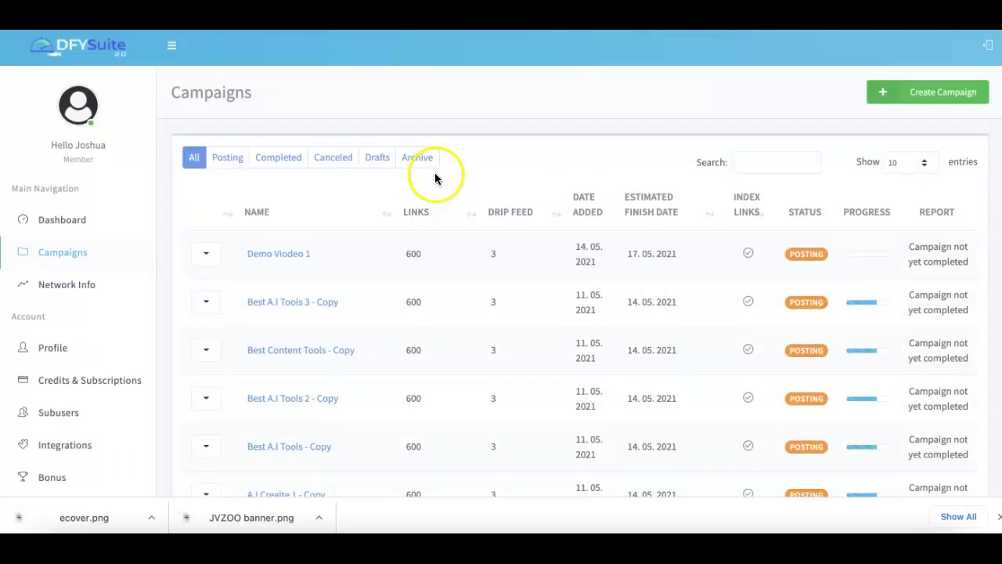
{"action": "scroll", "coordinate": [700, 282], "scroll_direction": "down", "scroll_amount": 2}
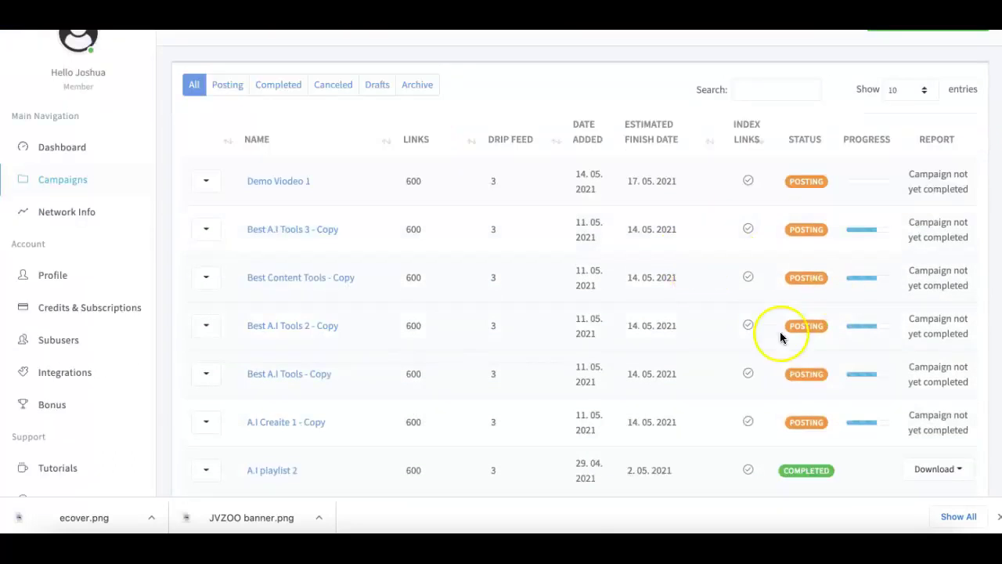
{"action": "scroll", "coordinate": [711, 253], "scroll_direction": "down", "scroll_amount": 3}
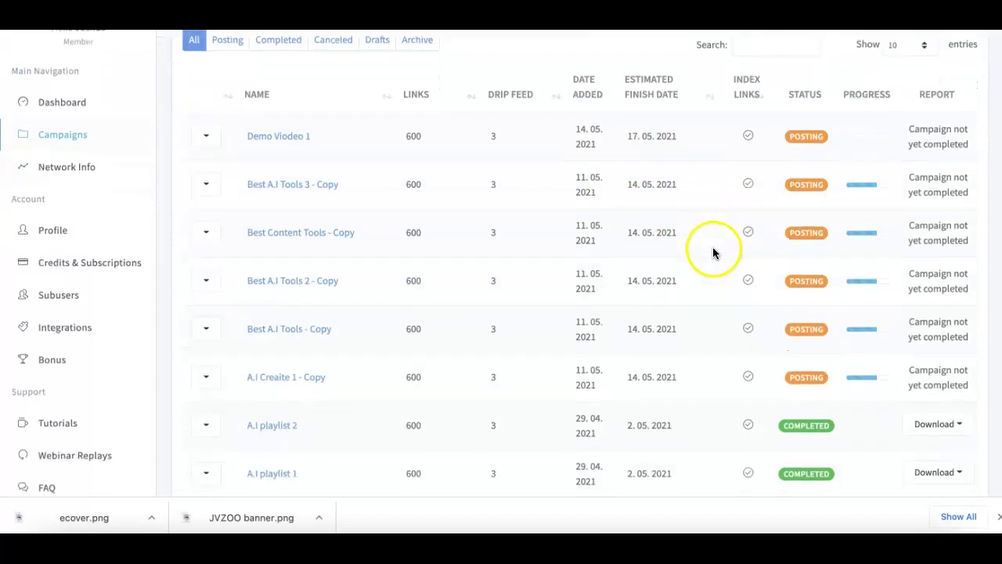
{"action": "scroll", "coordinate": [733, 226], "scroll_direction": "down", "scroll_amount": 4}
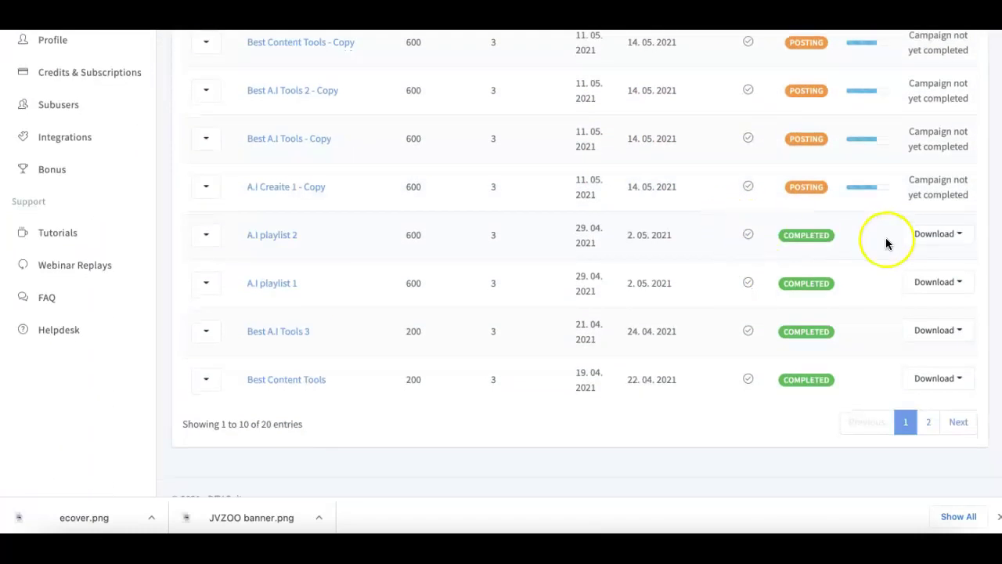
{"action": "left_click", "coordinate": [967, 241]}
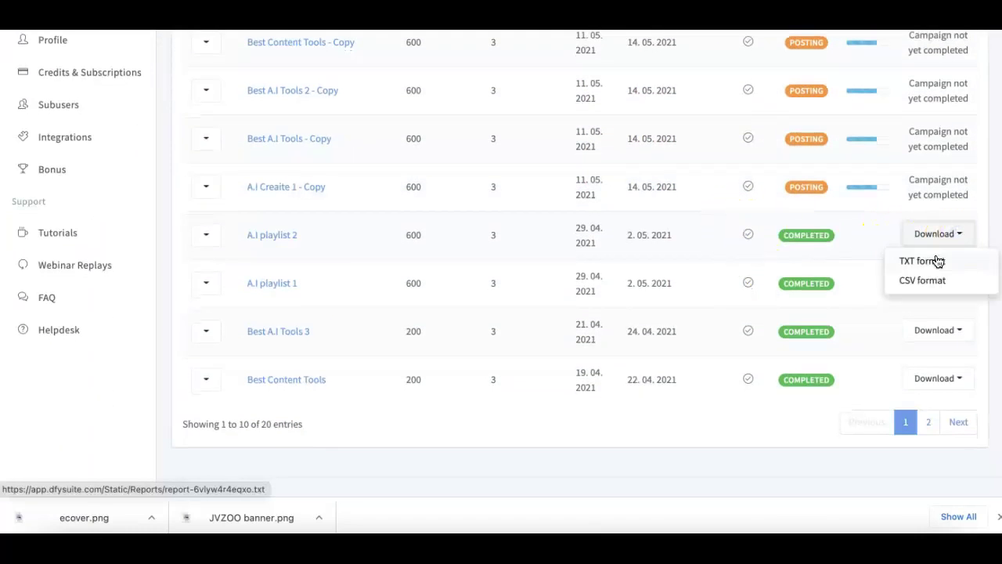
{"action": "left_click", "coordinate": [943, 289]}
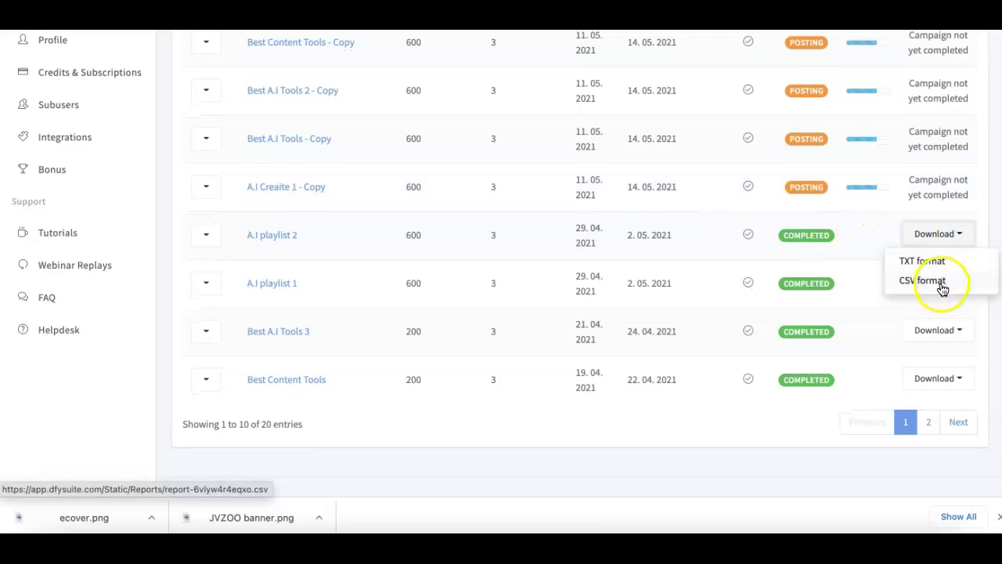
{"action": "left_click", "coordinate": [875, 240]}
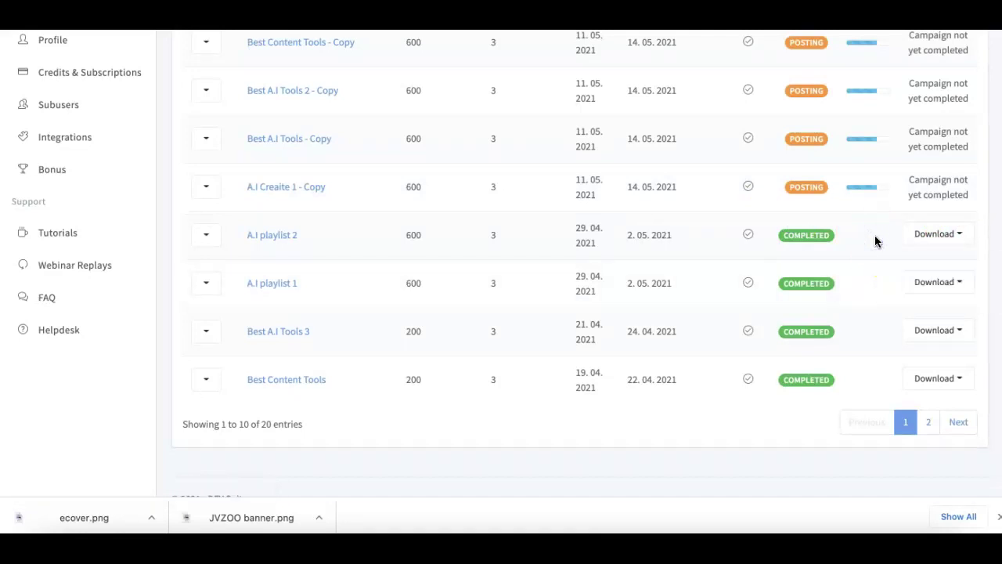
{"action": "scroll", "coordinate": [876, 240], "scroll_direction": "up", "scroll_amount": 3}
{"action": "left_click", "coordinate": [871, 243]}
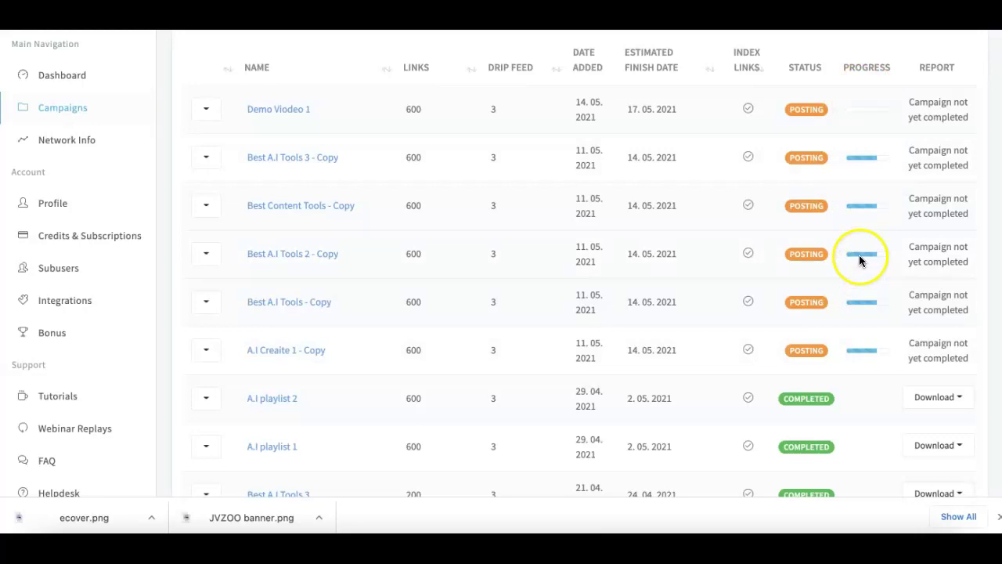
Open the Network Info page and examine the number of sites, the Domain Authority chart and the domains by TLD.
{"action": "left_click", "coordinate": [72, 146]}
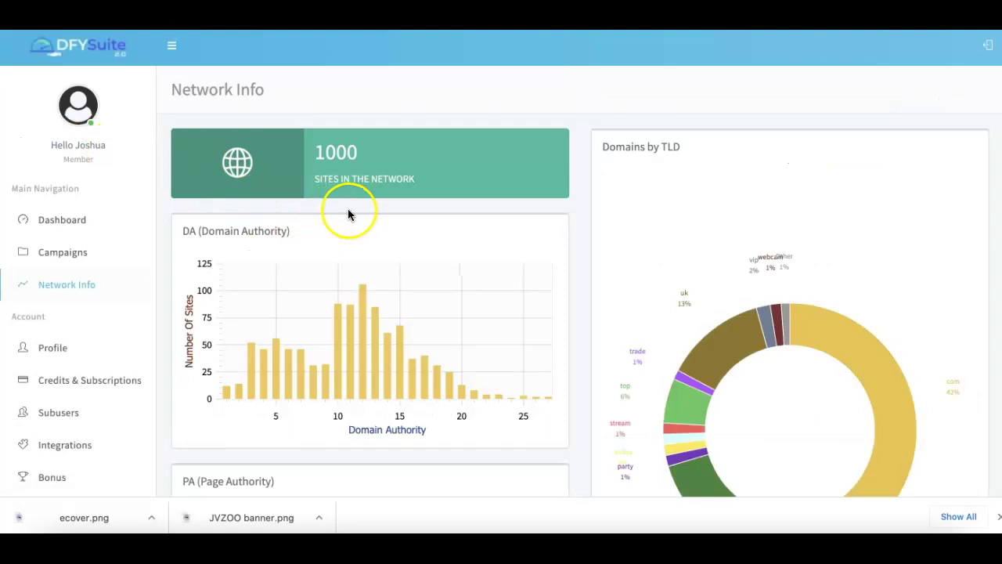
{"action": "scroll", "coordinate": [354, 206], "scroll_direction": "down", "scroll_amount": 1}
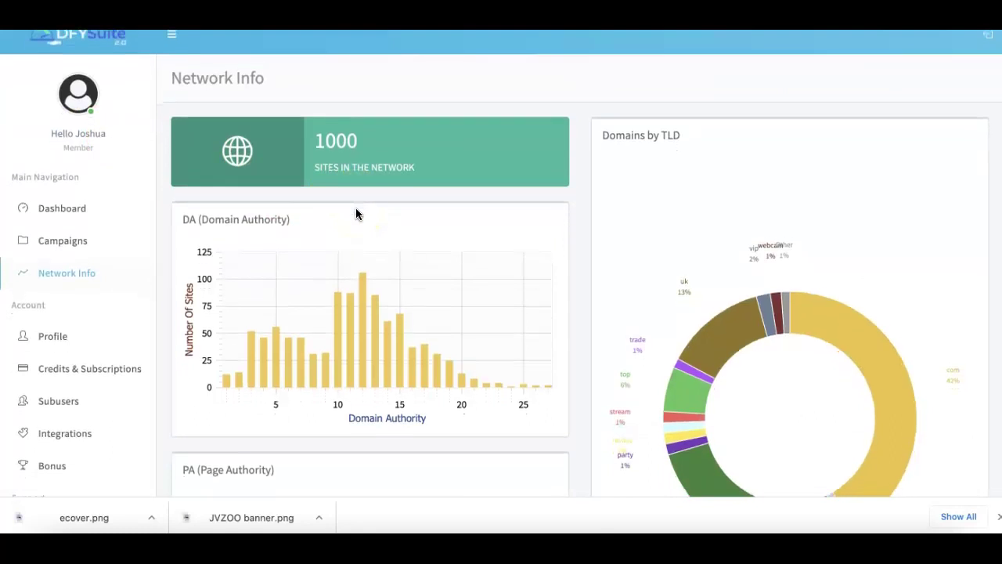
{"action": "scroll", "coordinate": [356, 213], "scroll_direction": "down", "scroll_amount": 1}
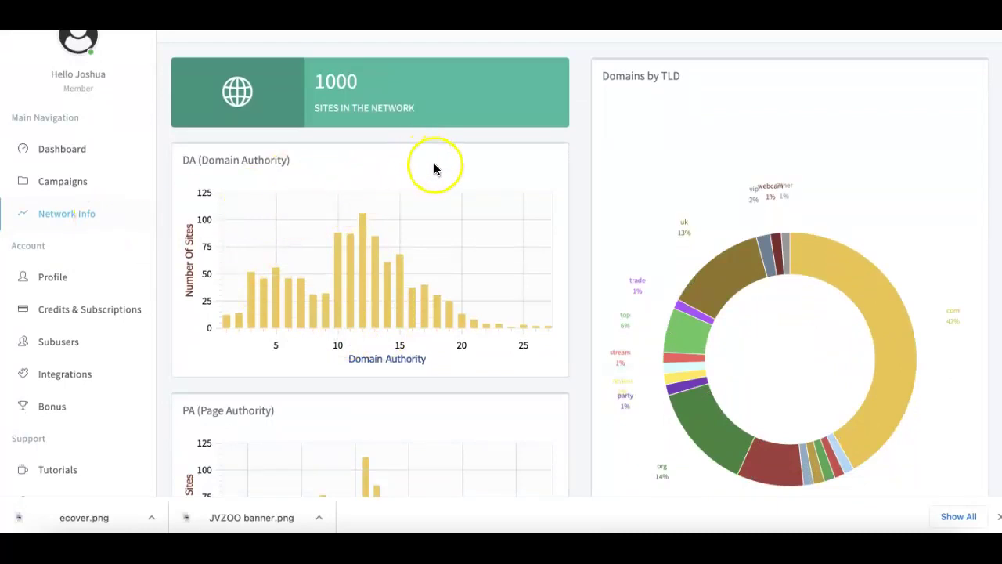
{"action": "scroll", "coordinate": [434, 166], "scroll_direction": "up", "scroll_amount": 2}
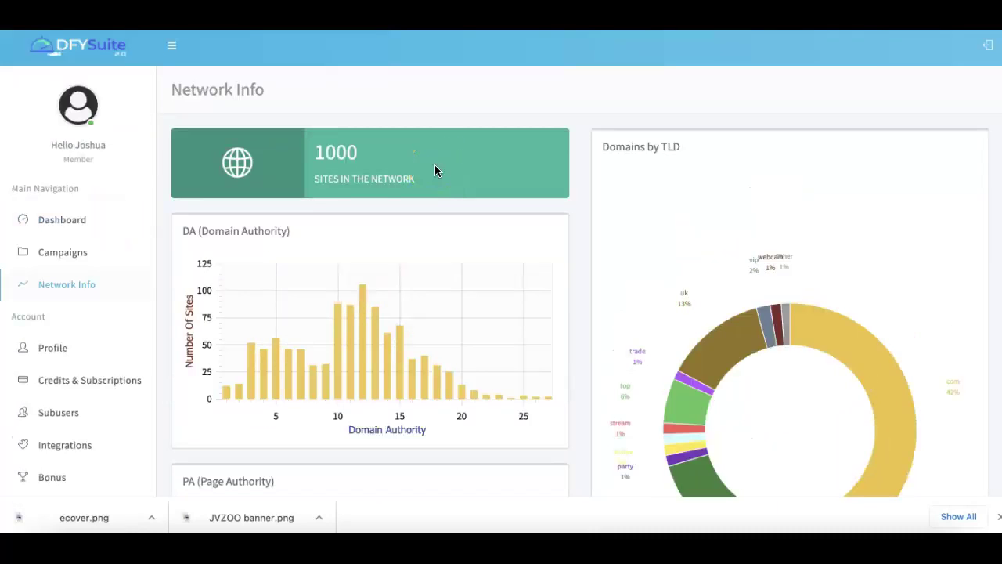